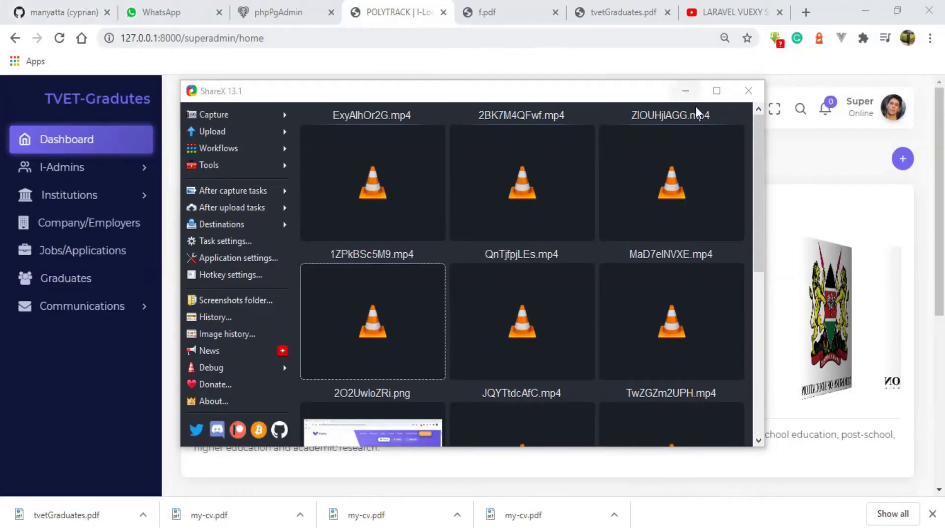
Minimize the ShareX capture history to uncover the Super Admin dashboard
left_click(686, 92)
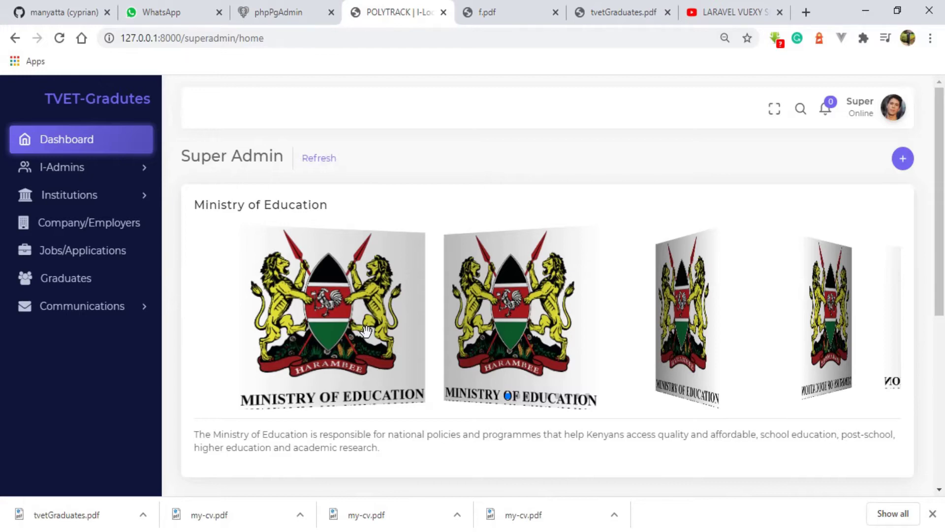
Expand Communications in the sidebar and start a new post via Add
scroll(381, 315, "down", 6)
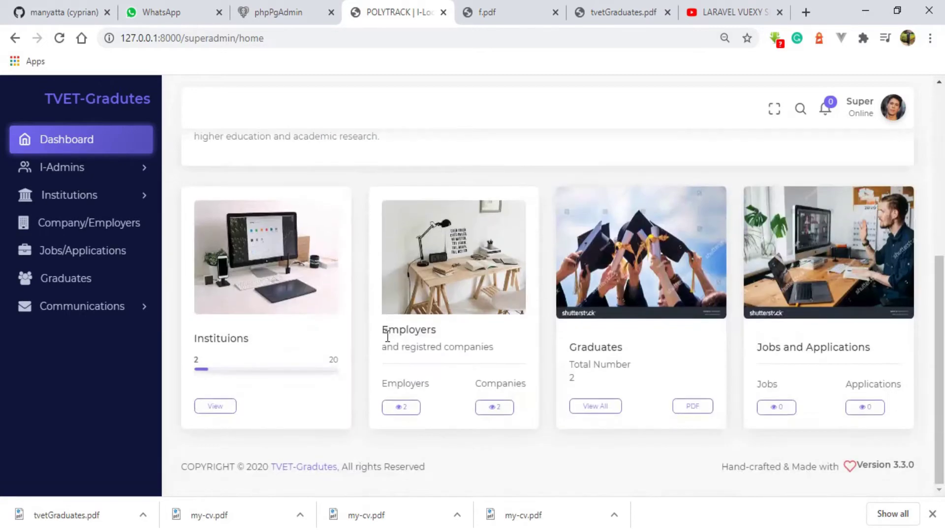
scroll(331, 359, "up", 6)
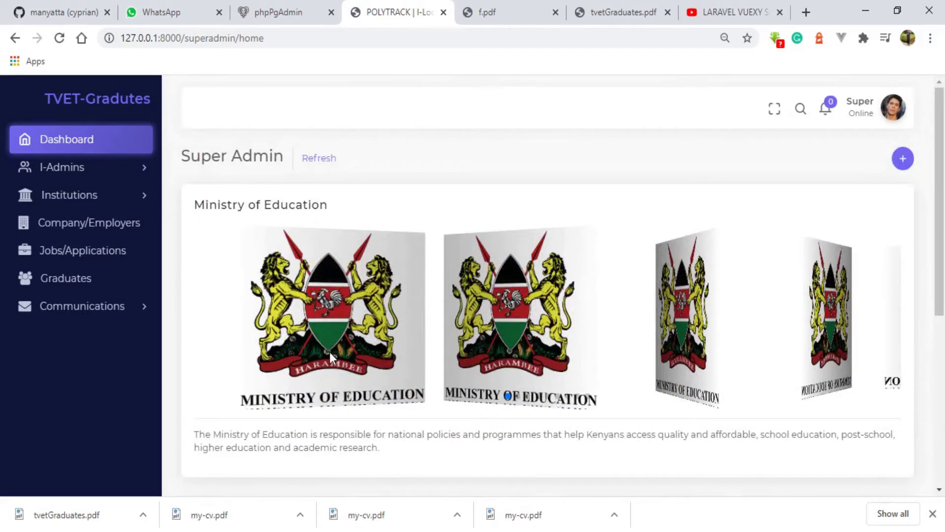
left_click(130, 312)
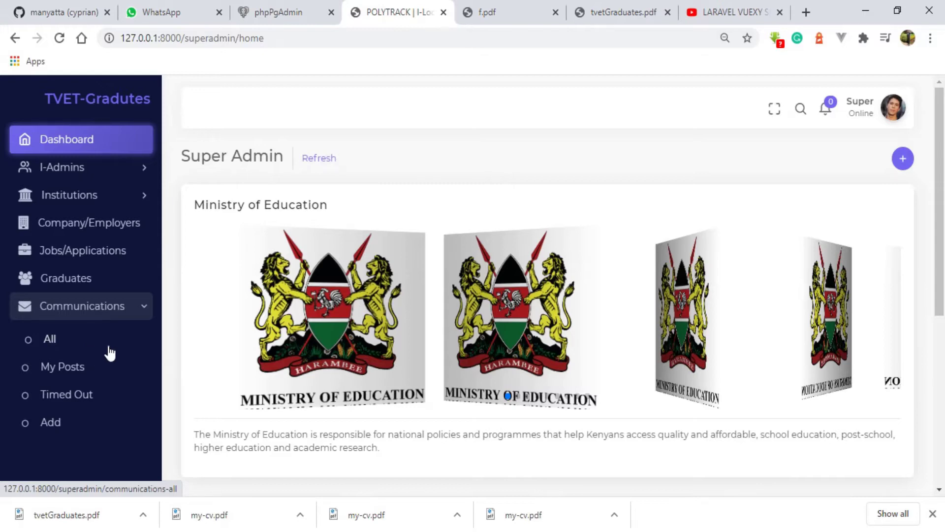
scroll(580, 316, "down", 6)
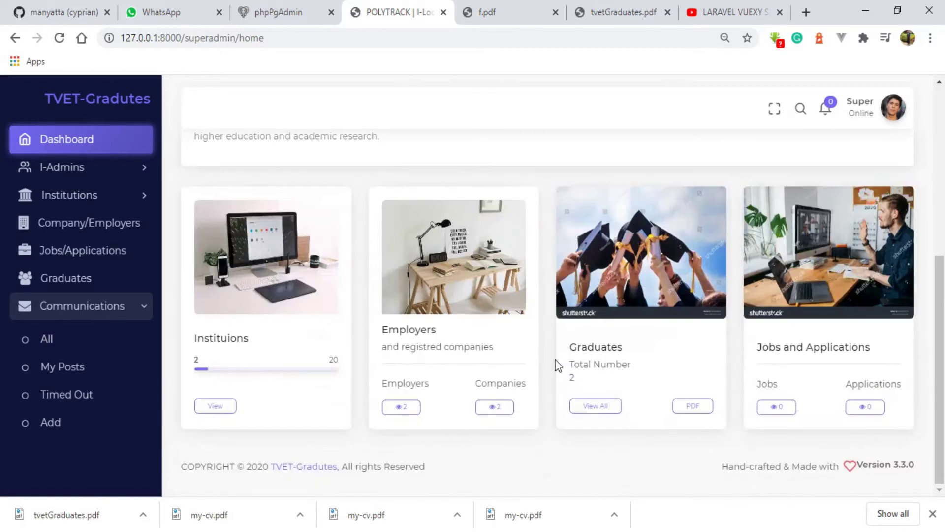
scroll(554, 365, "up", 6)
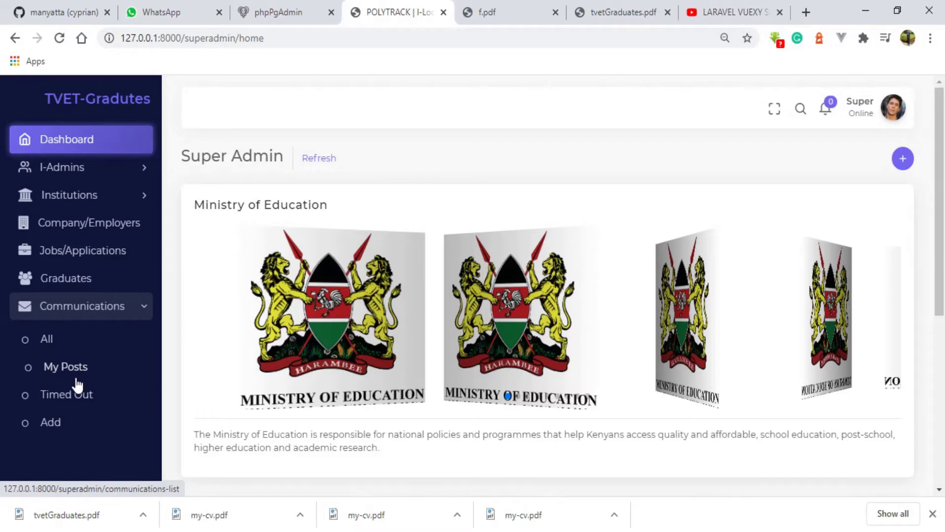
left_click(64, 422)
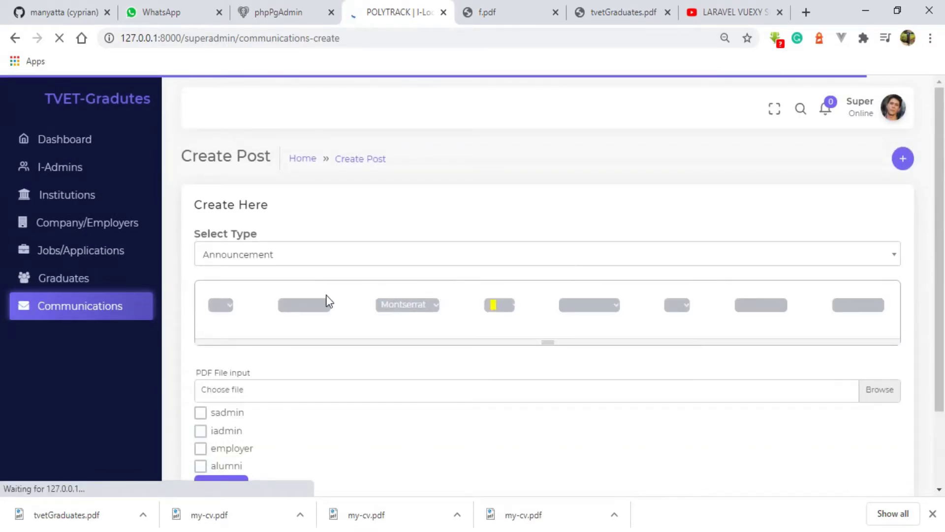
Keep Announcement as the new post's type
left_click(320, 259)
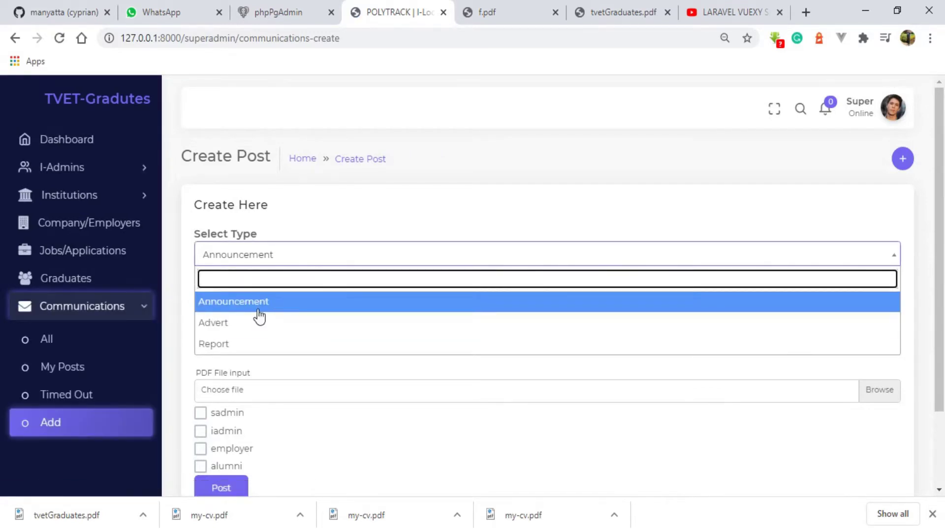
left_click(388, 417)
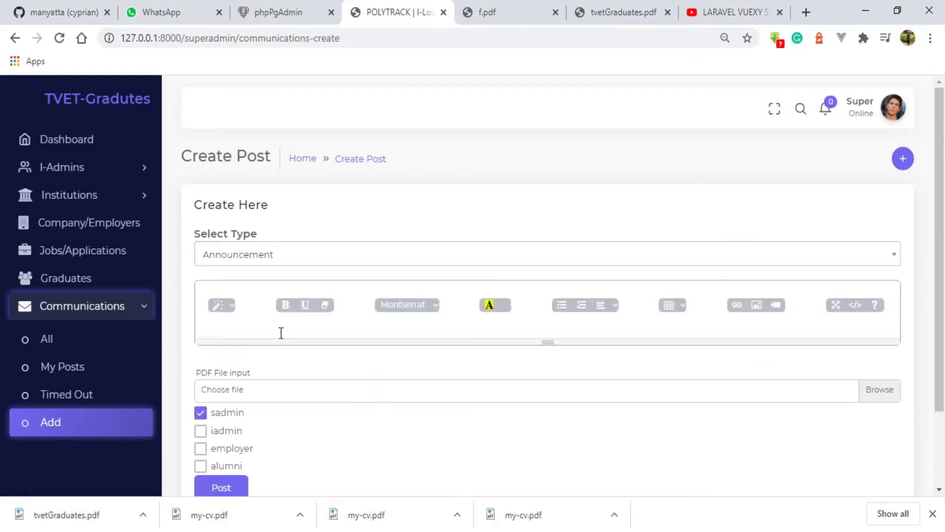
left_click(312, 332)
scroll(320, 329, "down", 2)
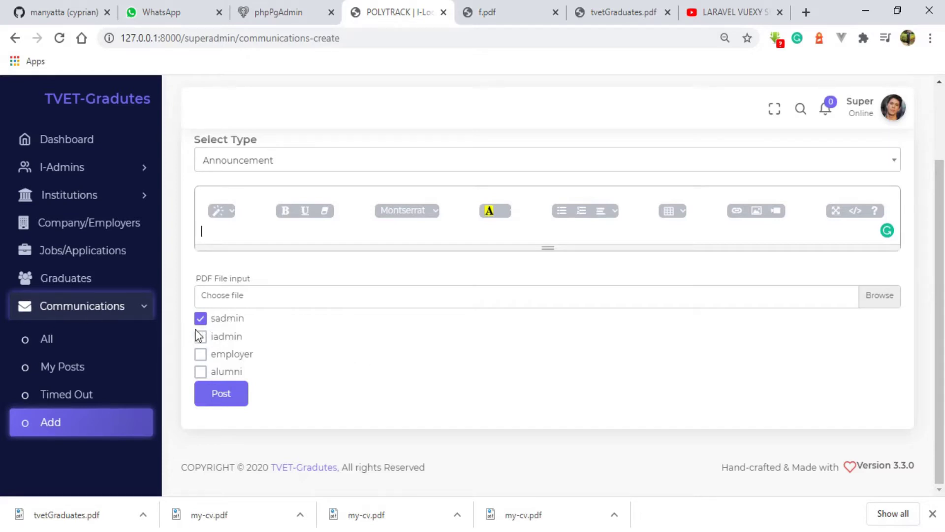
scroll(287, 396, "up", 1)
scroll(286, 395, "down", 1)
scroll(285, 396, "down", 1)
scroll(363, 362, "up", 2)
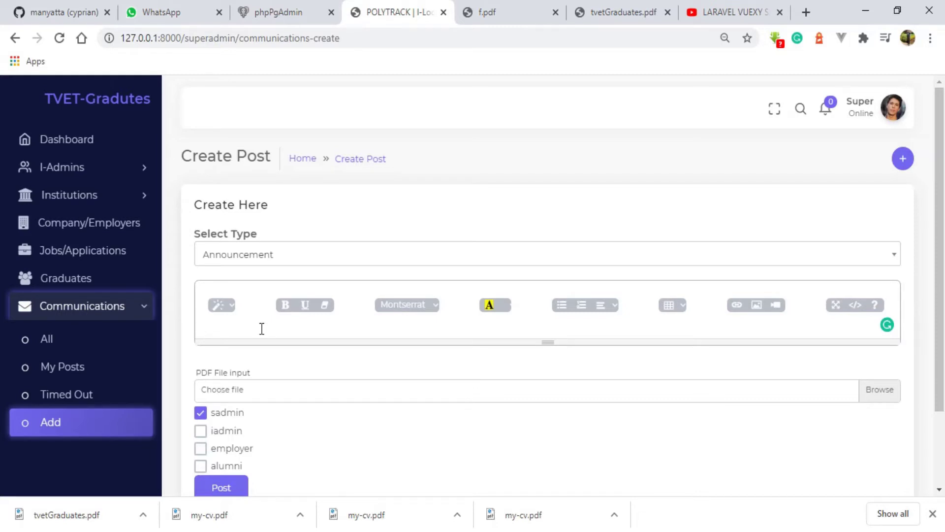
Write 'Message' in the body, add iadmin as a viewer, and browse for a PDF
left_click(280, 337)
type("Message.")
scroll(281, 338, "down", 2)
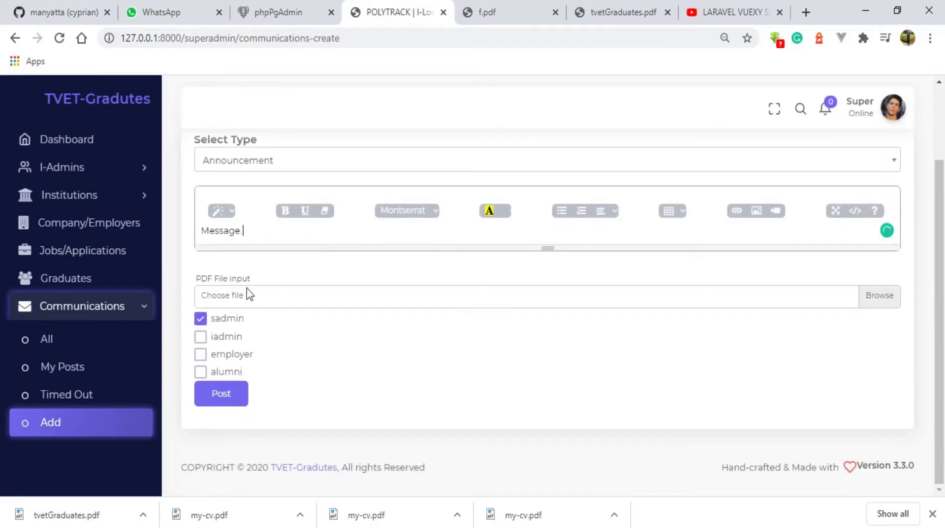
left_click(200, 339)
left_click(344, 294)
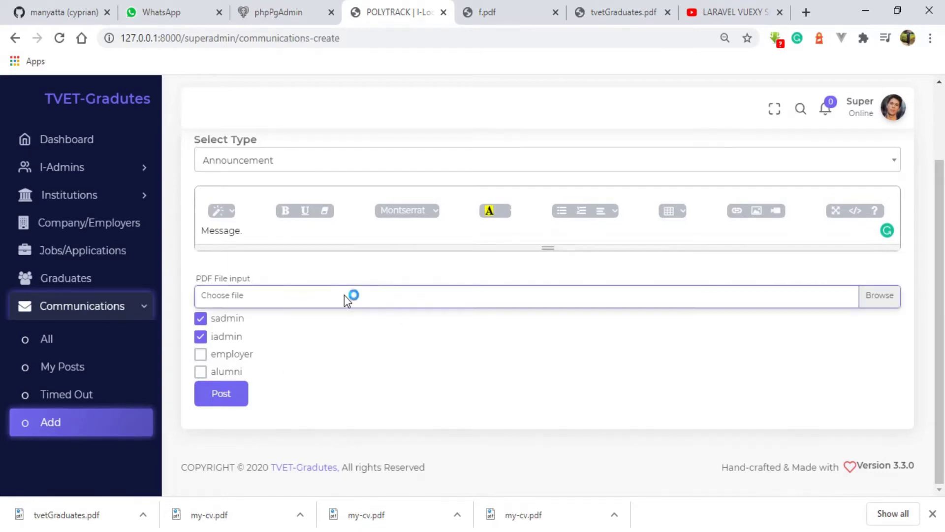
scroll(458, 222, "down", 2)
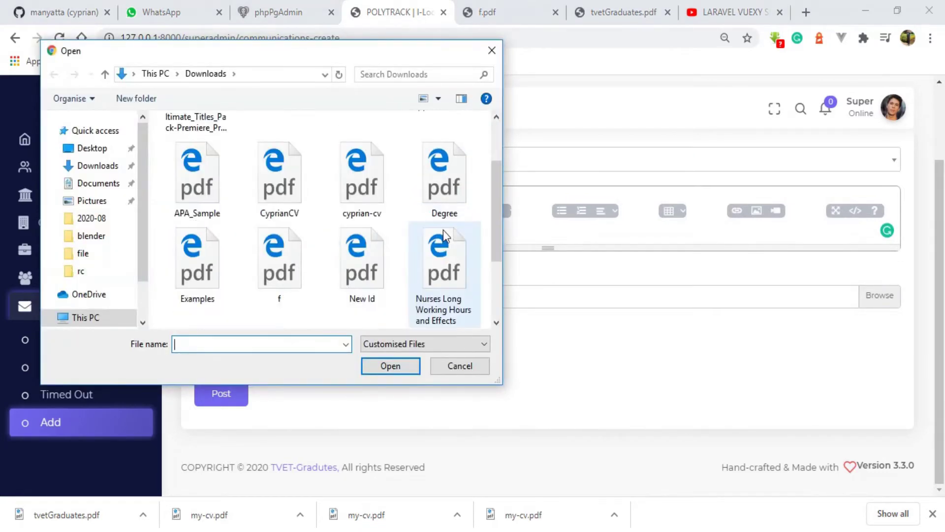
Attach CyprianCV.pdf, post the announcement, and dismiss the success message
left_click(283, 182)
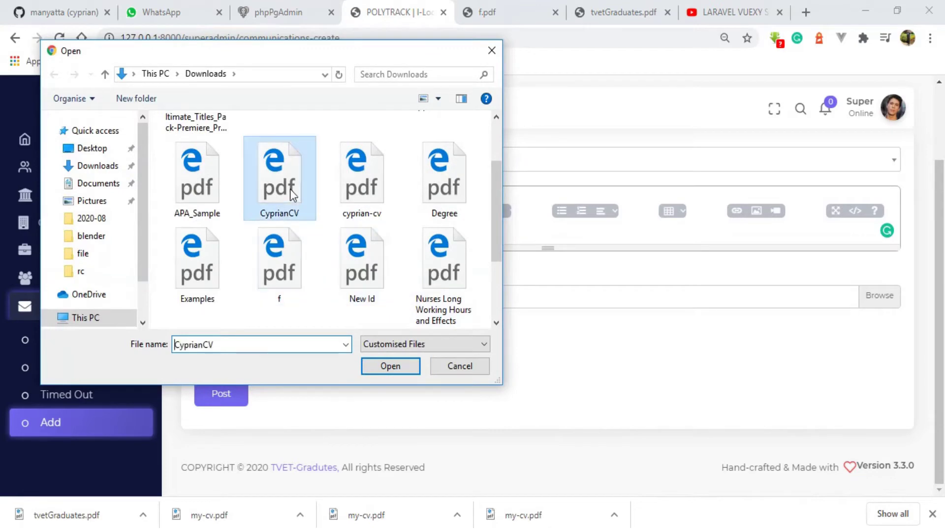
left_click(374, 369)
left_click(228, 401)
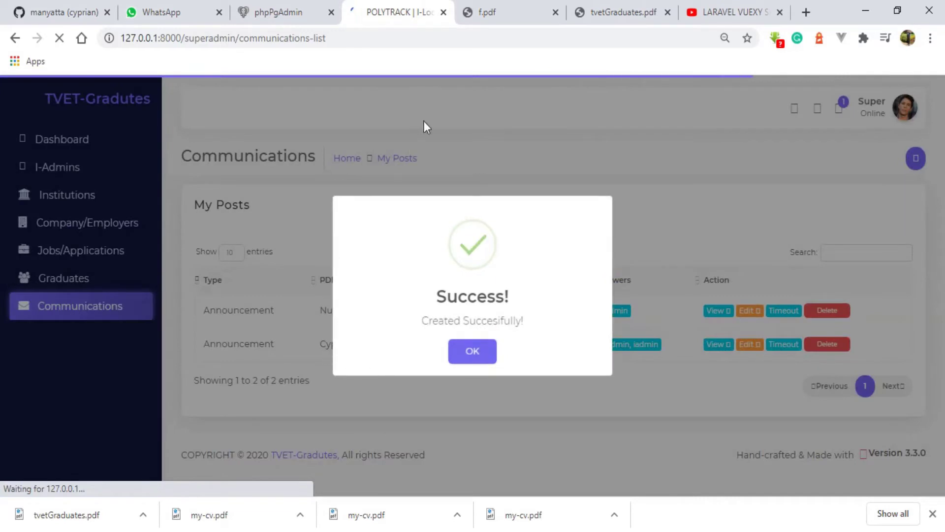
left_click(484, 349)
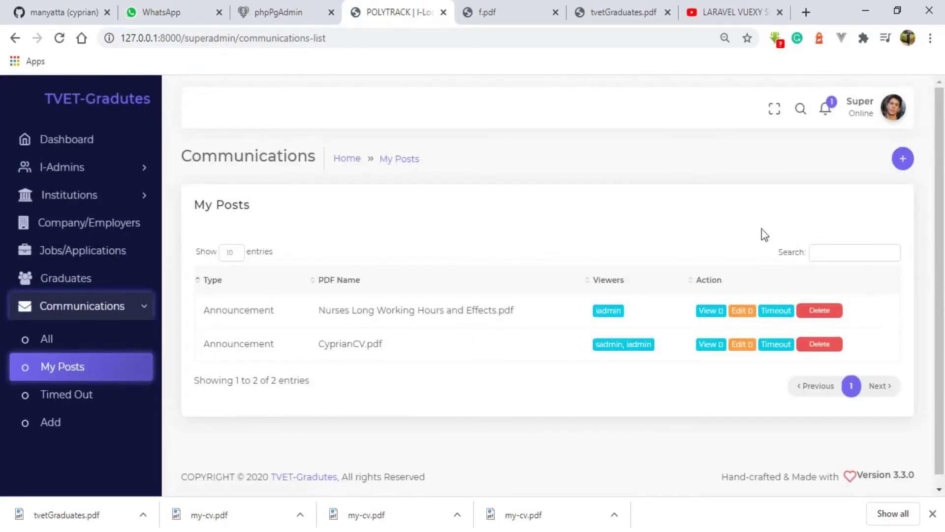
Open and close the + shortcuts menu, then start another blank post from Communications Add
left_click(897, 159)
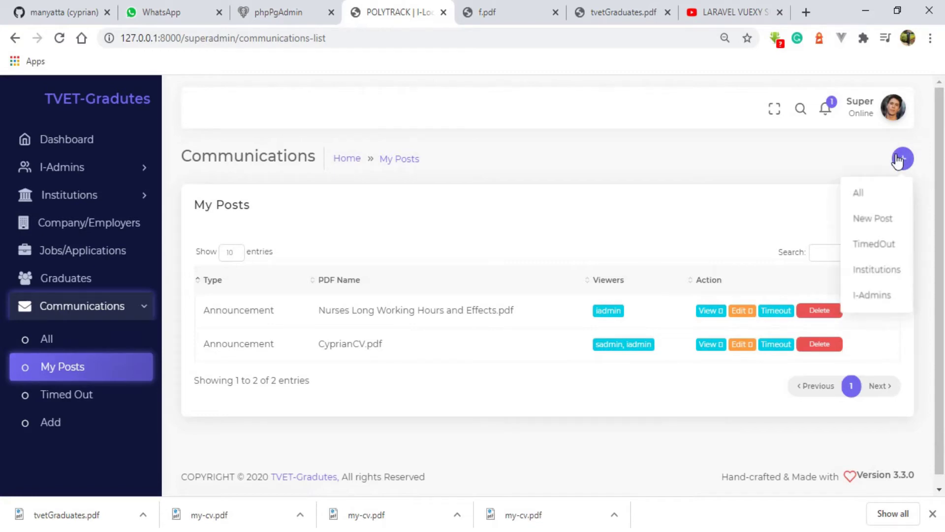
left_click(776, 173)
left_click(52, 422)
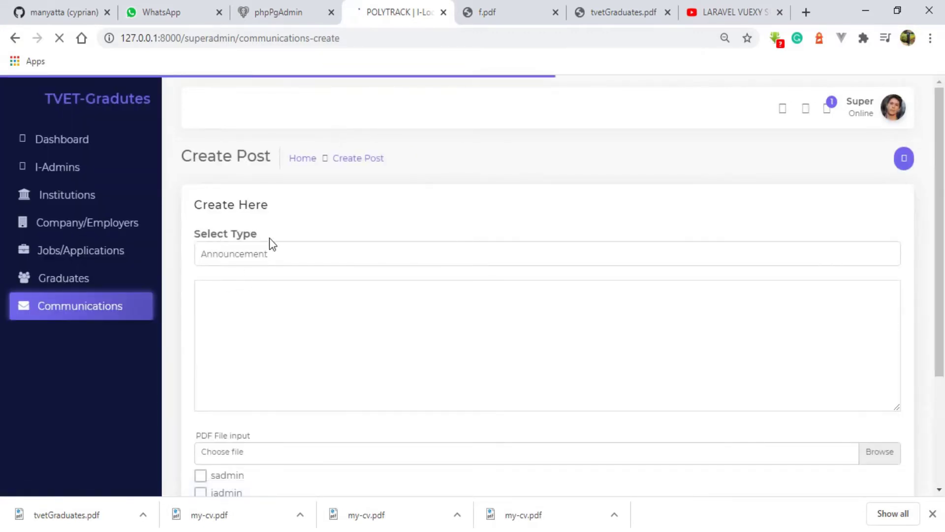
Make the post a Report with the body 'Massage to the Employers.'
left_click(279, 253)
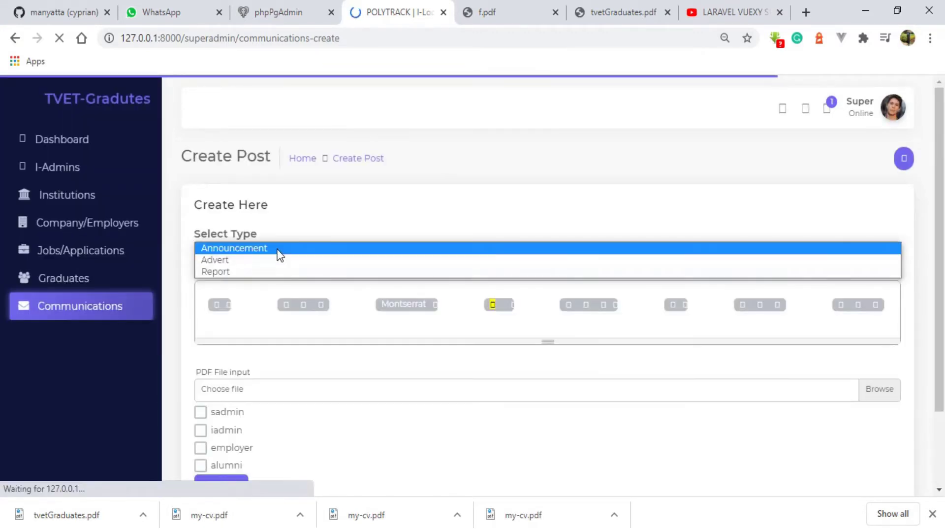
left_click(268, 271)
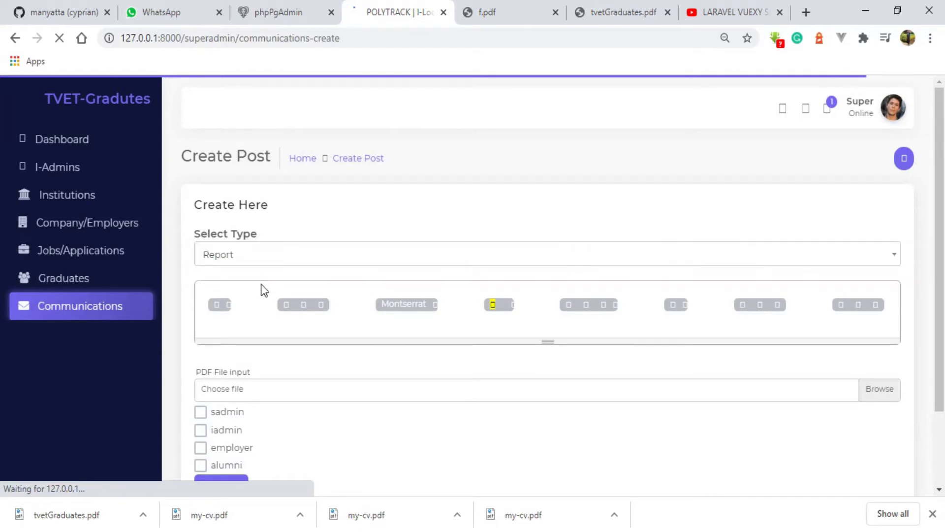
scroll(256, 276, "down", 2)
left_click(251, 257)
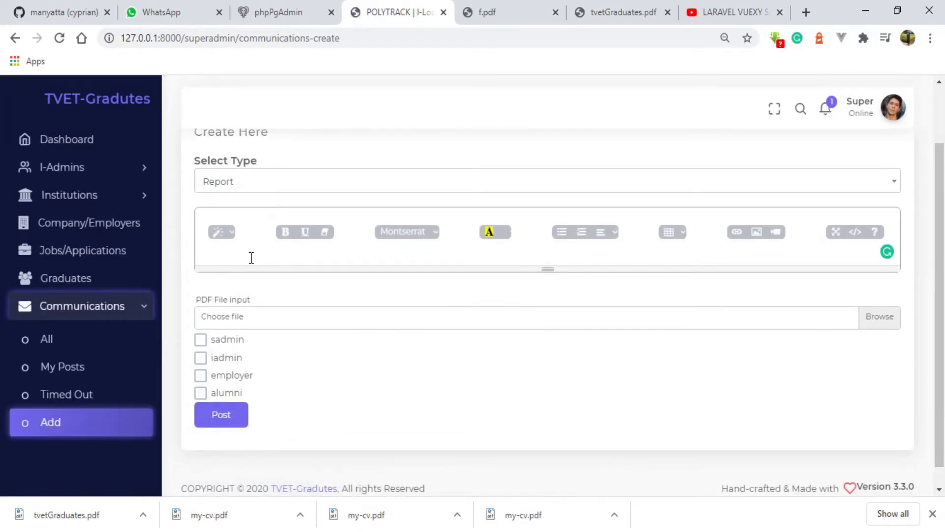
type("Massage")
type("to the Employers.")
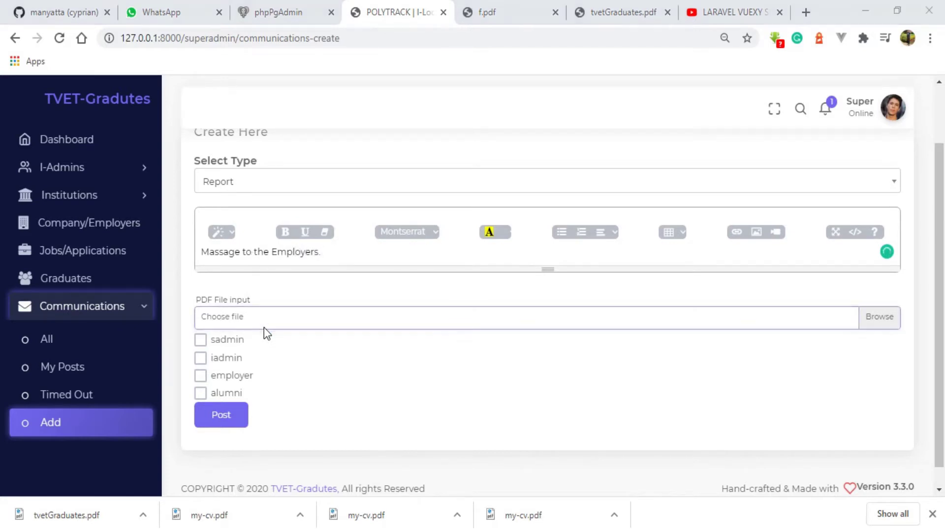
Attach tvetGraduates.pdf to the Report
left_click(264, 327)
scroll(236, 296, "down", 3)
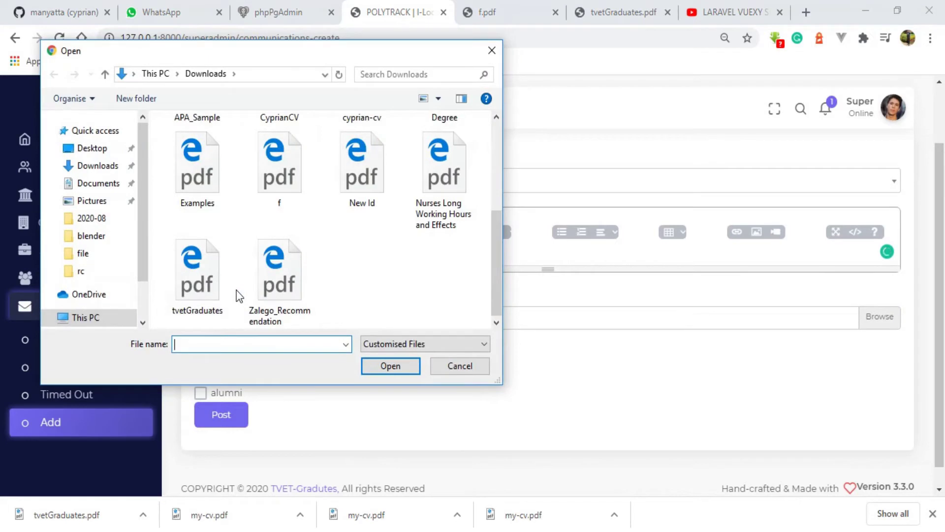
left_click(204, 283)
left_click(390, 365)
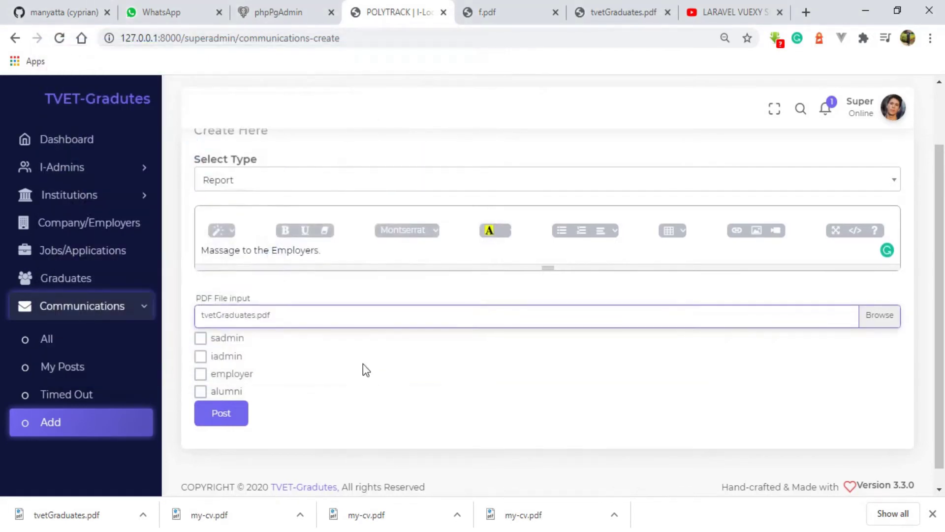
scroll(363, 364, "down", 1)
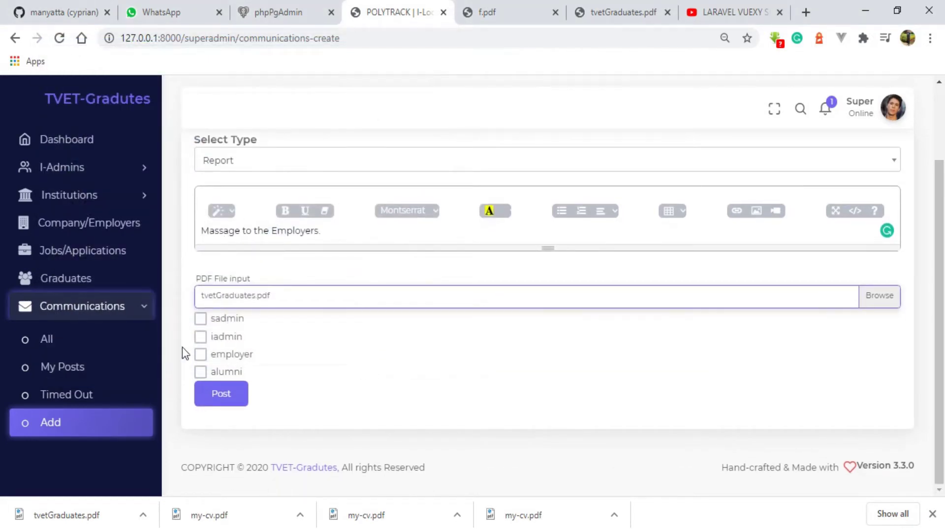
Post the Report to employers, confirm the success message, and log out of super admin
left_click(200, 354)
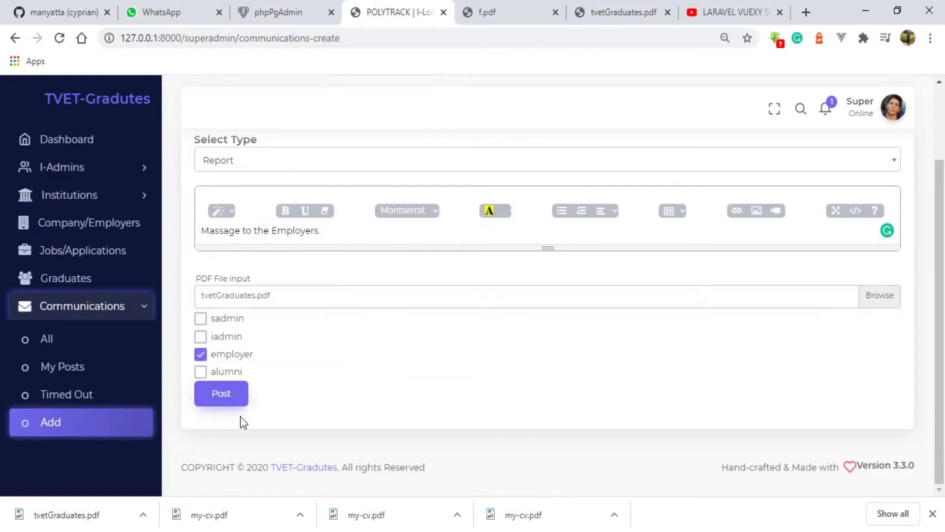
left_click(220, 399)
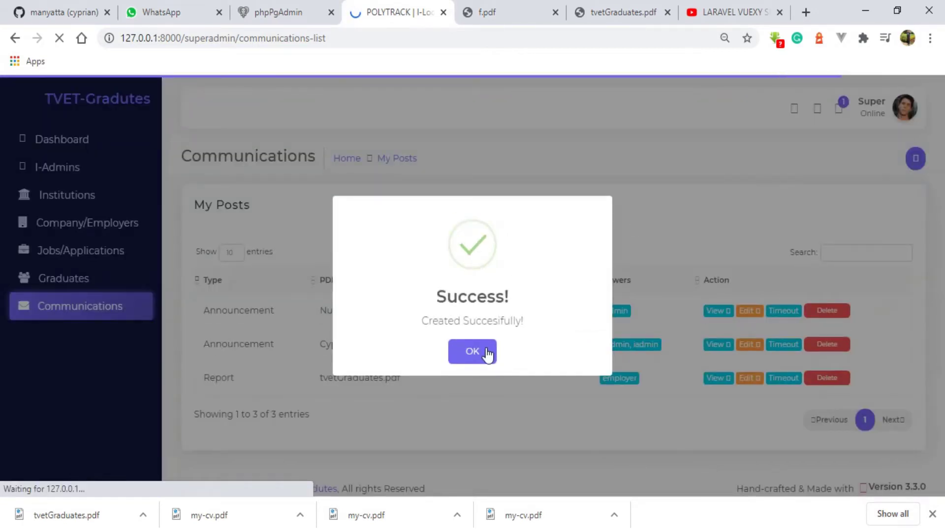
left_click(487, 352)
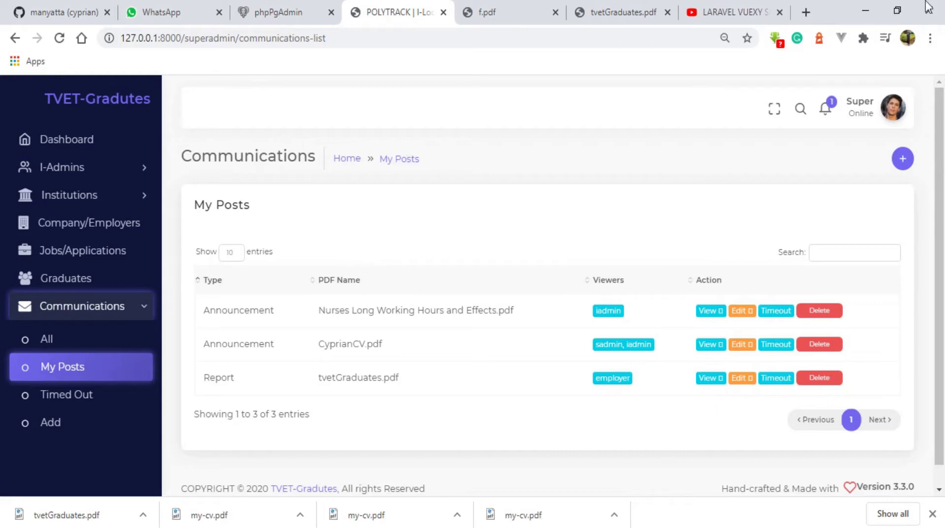
left_click(893, 107)
left_click(881, 172)
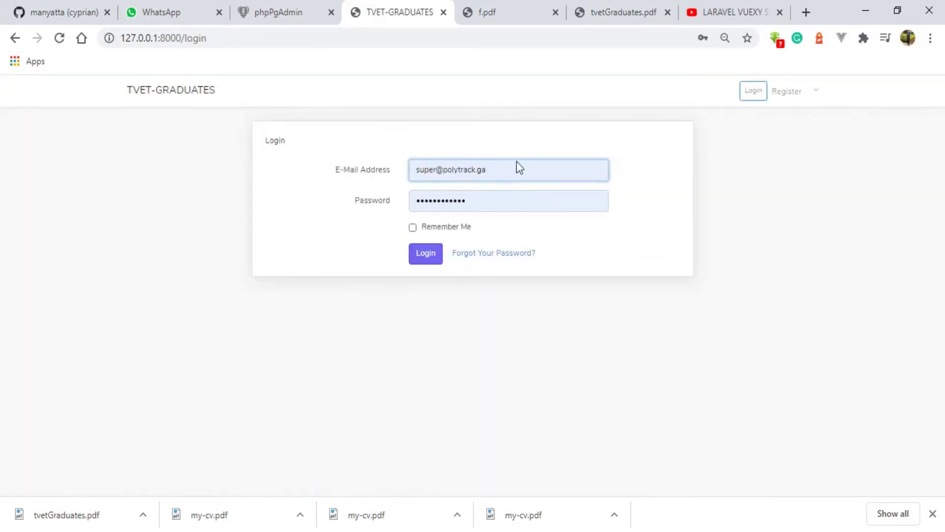
Sign in as the institution admin using Chrome's saved login
left_click_drag(526, 164, 407, 187)
left_click_drag(536, 179, 419, 170)
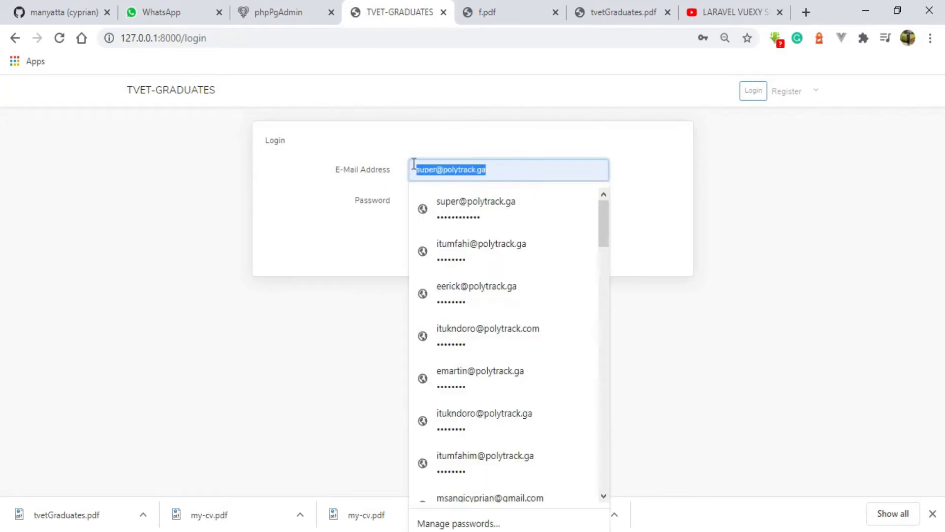
type("itukndoro")
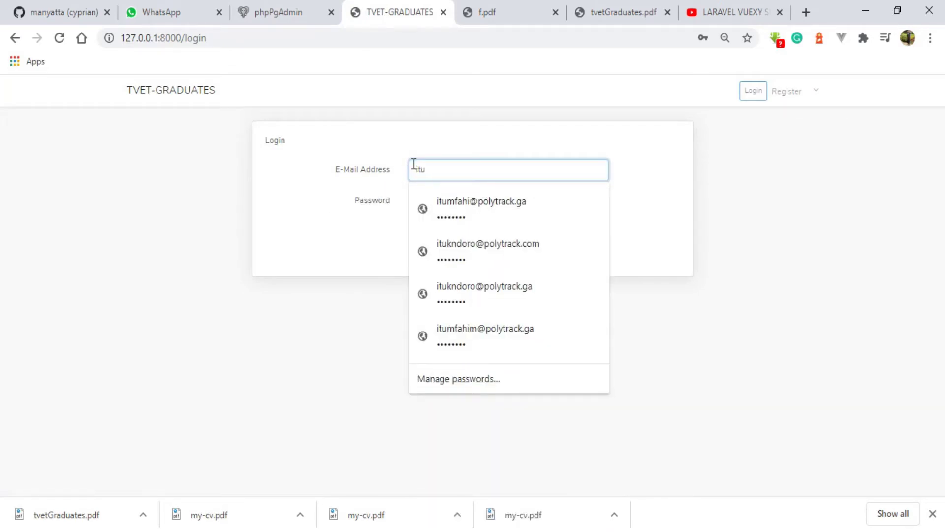
left_click(472, 250)
left_click(419, 264)
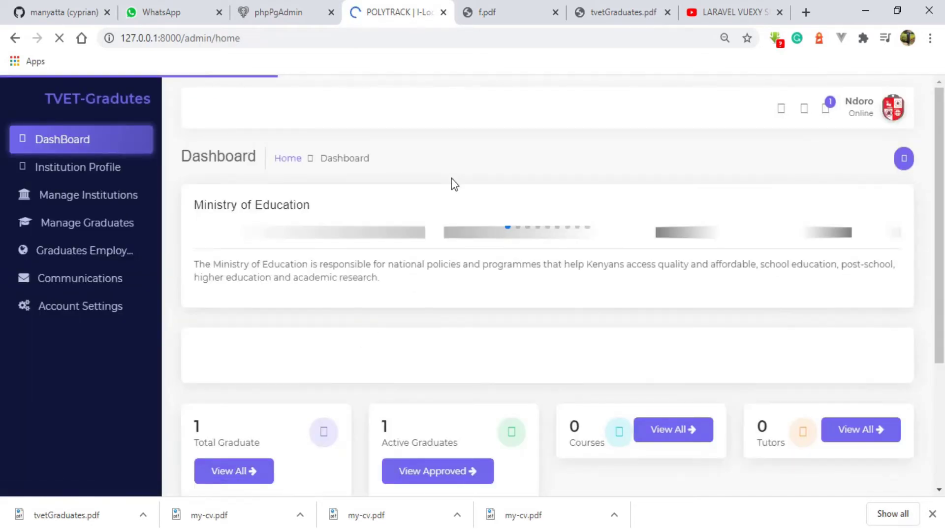
Read the new-announcement notification, then view Communications > Advertisements, which is empty
left_click(825, 110)
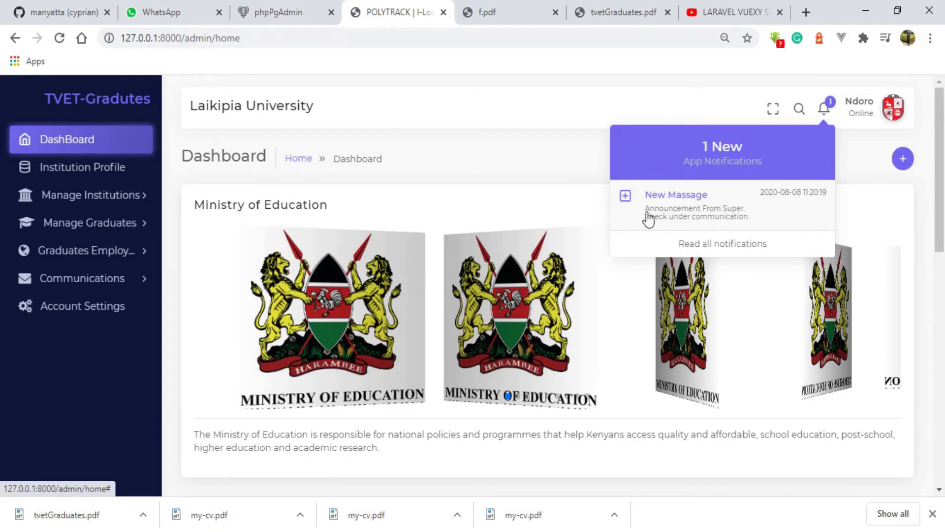
left_click(98, 284)
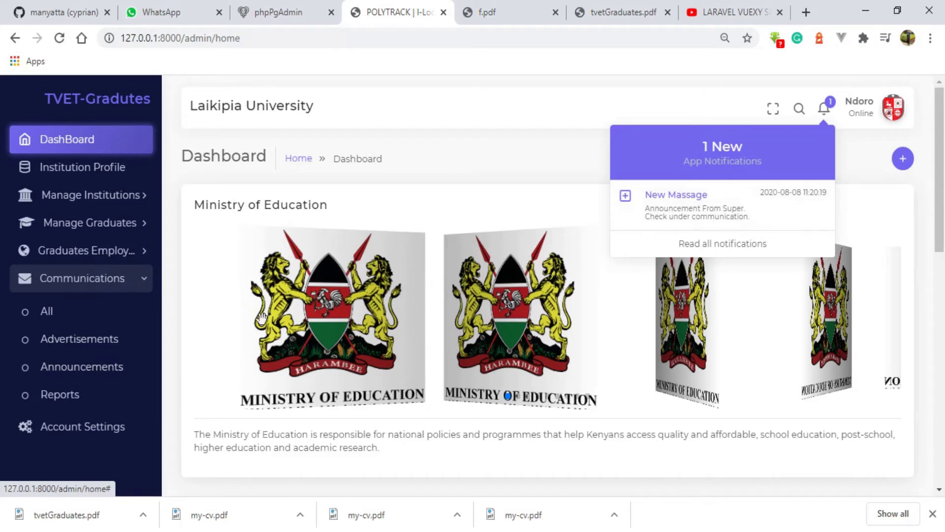
left_click(93, 341)
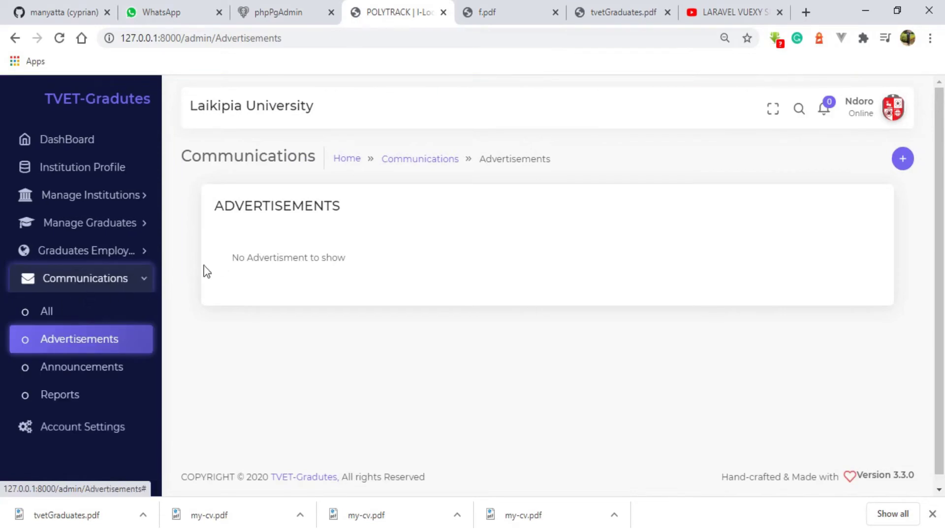
Check the new 11:20:19 entry under Announcements, then log out of the institution admin
left_click(100, 372)
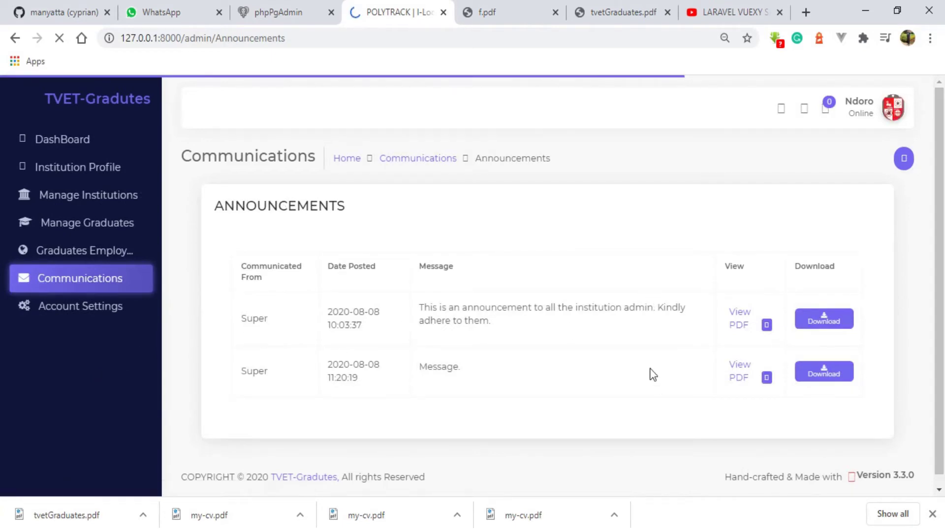
left_click_drag(479, 400, 426, 396)
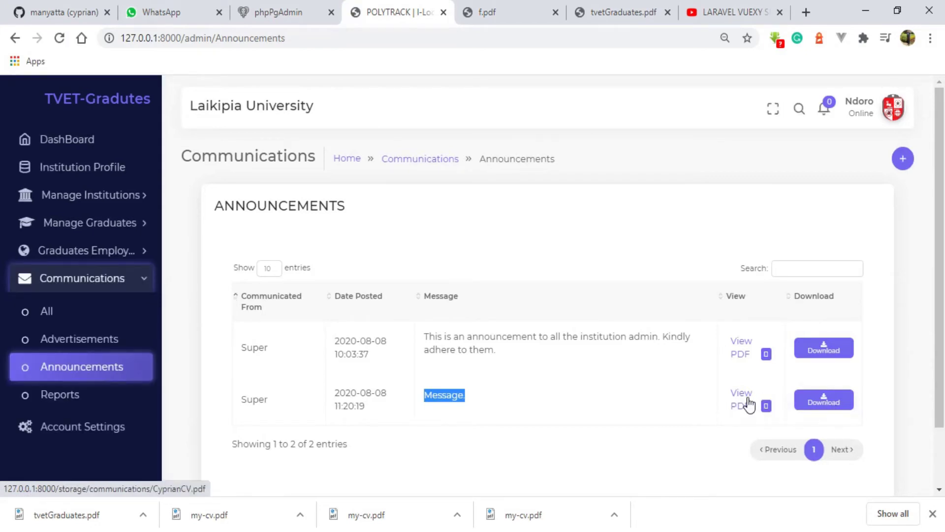
scroll(393, 415, "down", 2)
scroll(285, 405, "up", 2)
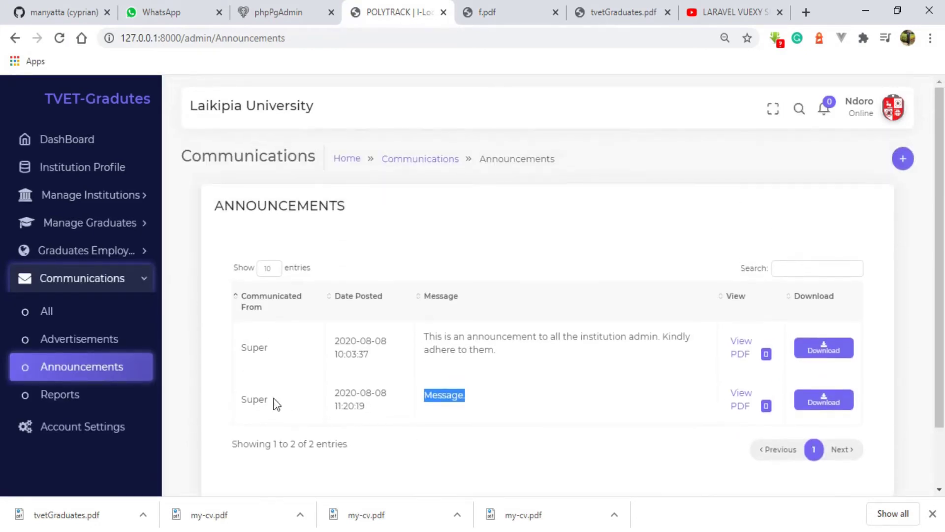
left_click(892, 108)
left_click(877, 151)
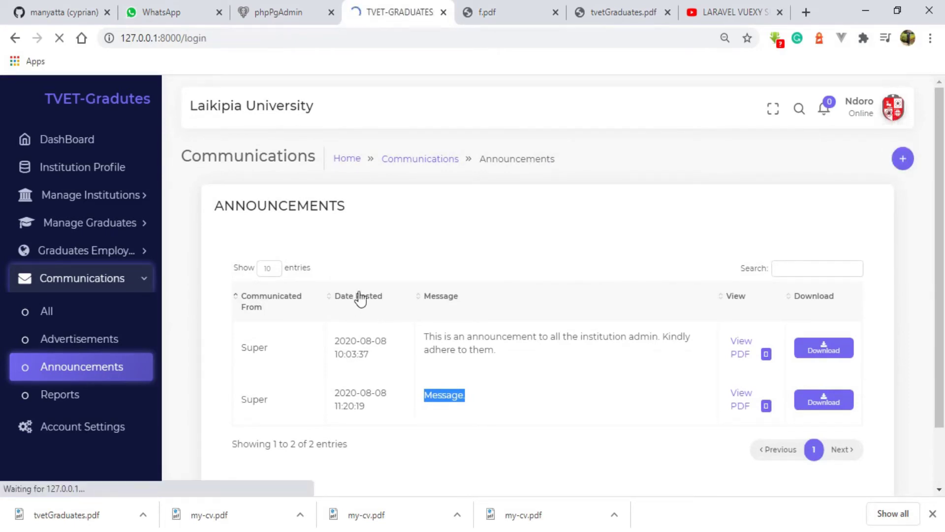
Replace the e-mail with the employer's saved autofill login and sign in as the employer
left_click(483, 162)
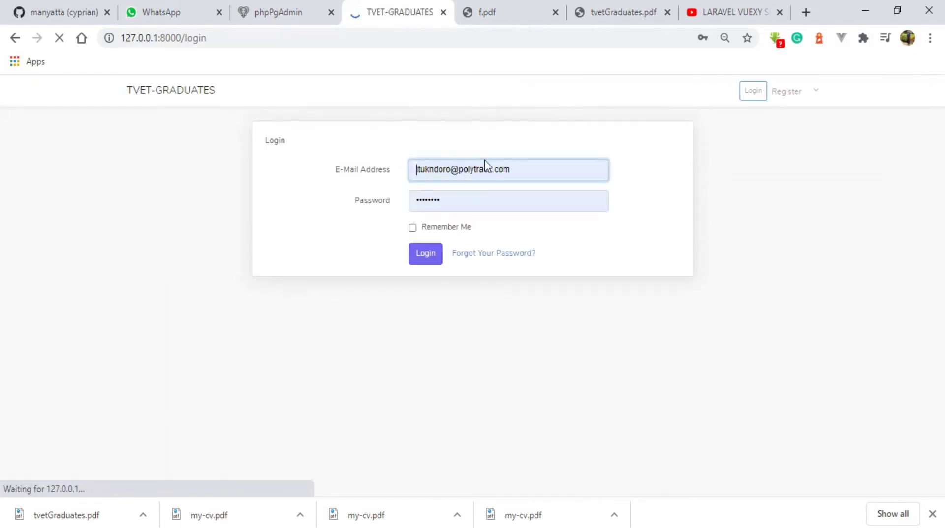
key("ctrl+a")
type("e")
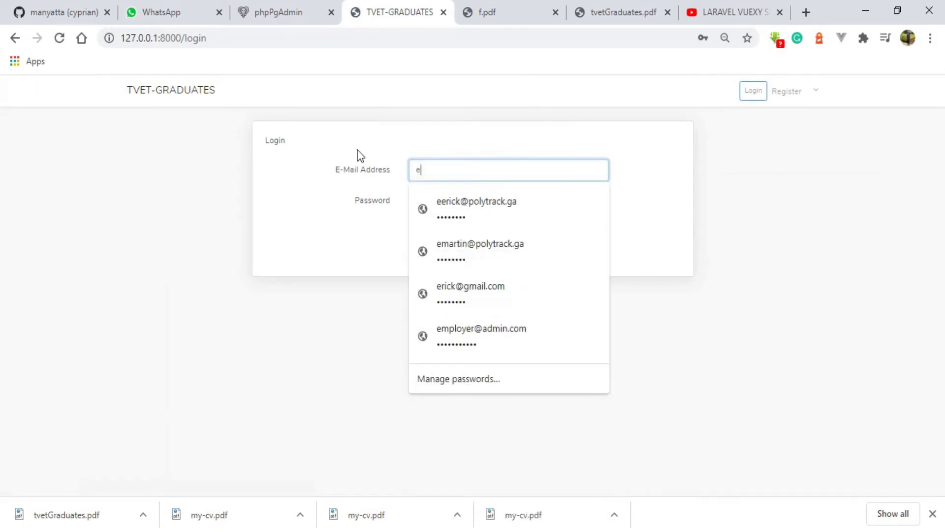
left_click(446, 206)
left_click(424, 254)
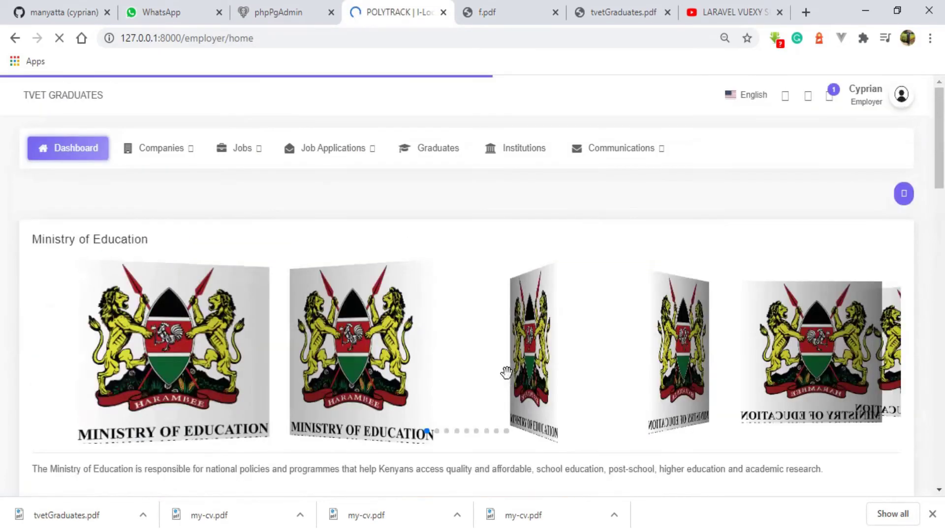
Check the employer's new notification and list all communications, showing 'Report From Super' with tvetGraduates.pdf
left_click(832, 99)
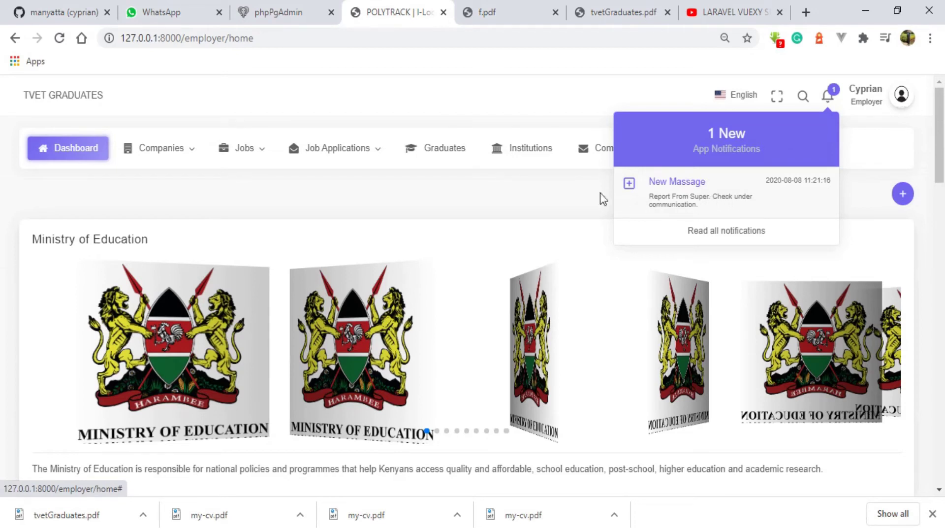
mouse_move(638, 157)
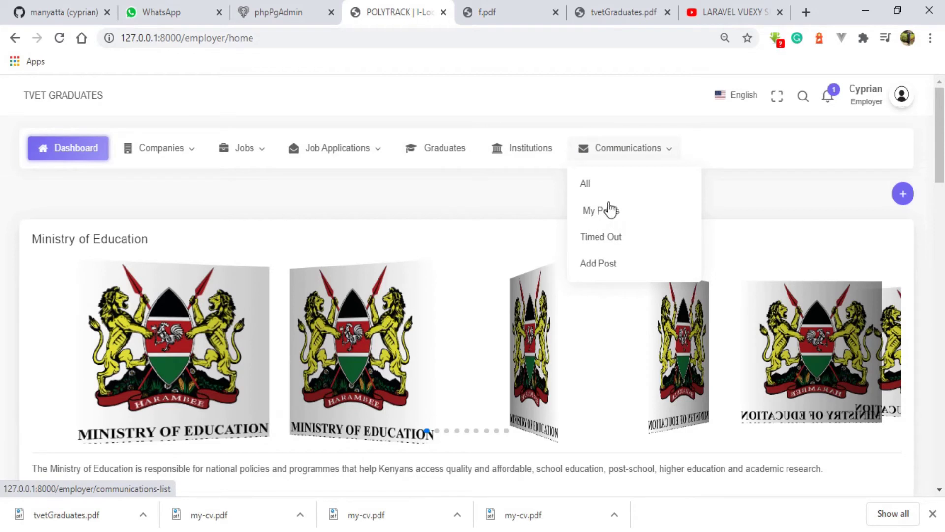
left_click(589, 185)
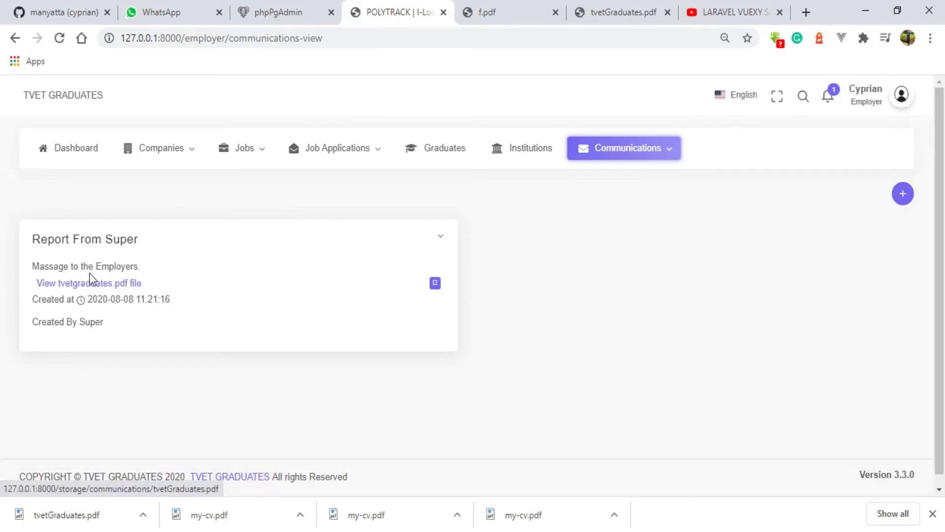
Open the attached tvetGraduates.pdf, return to the post to highlight its details, then log out
left_click(118, 286)
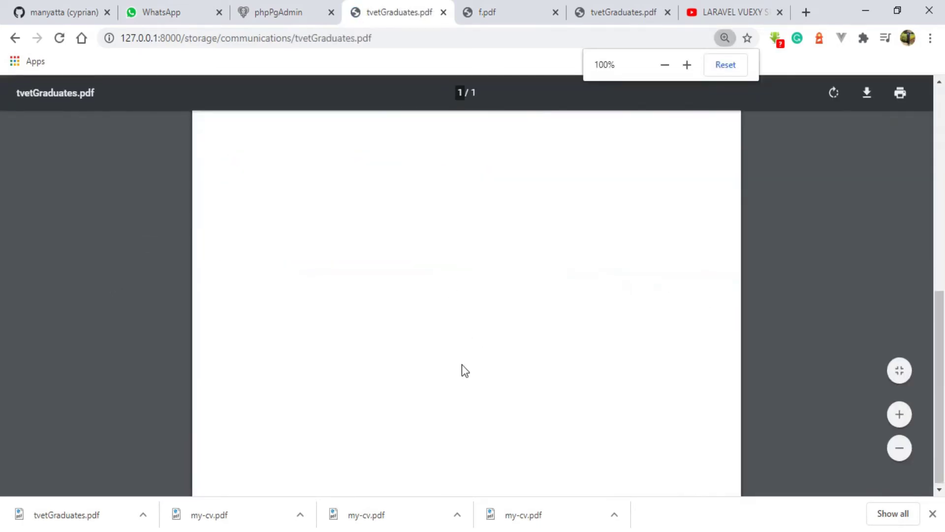
left_click(15, 38)
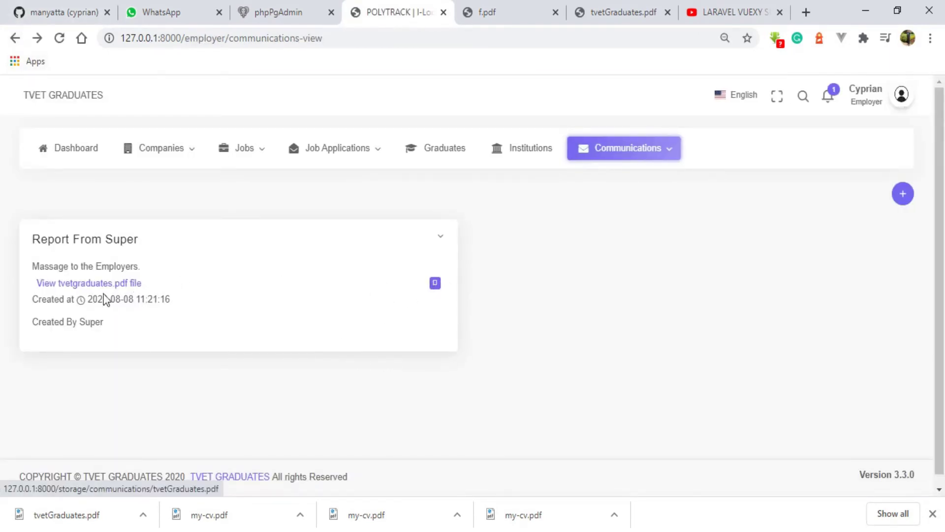
left_click_drag(32, 299, 101, 335)
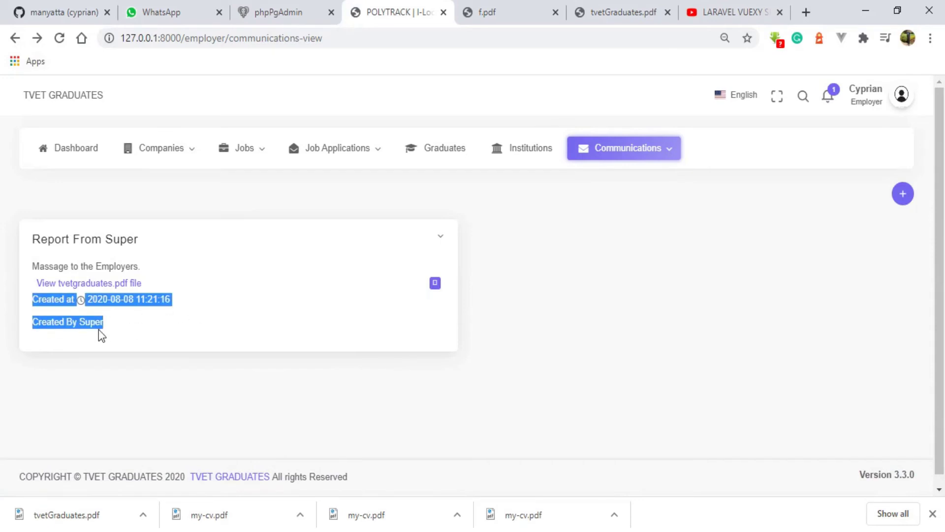
left_click_drag(40, 263, 189, 275)
left_click(439, 237)
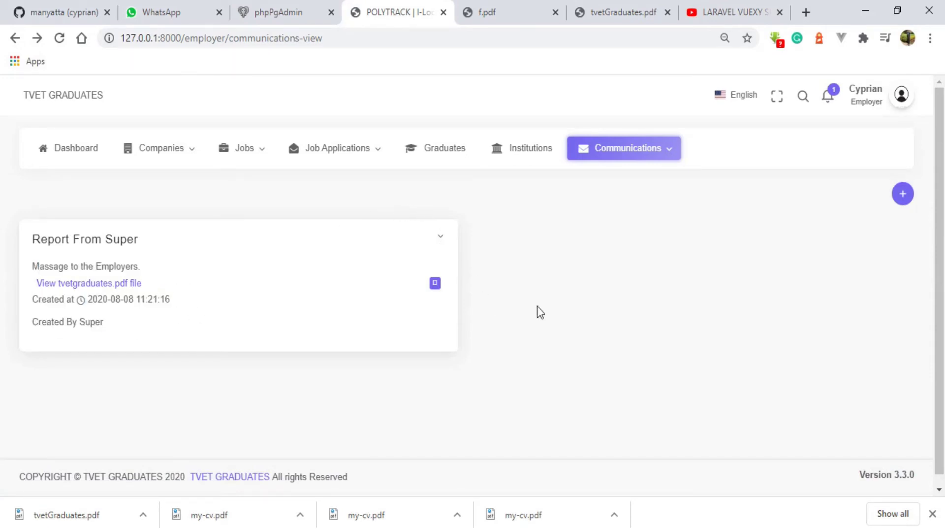
left_click(901, 95)
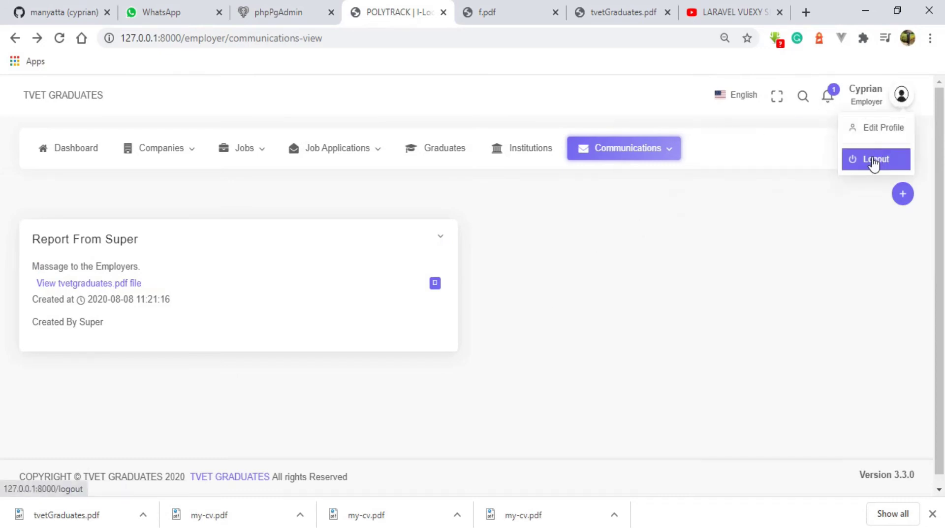